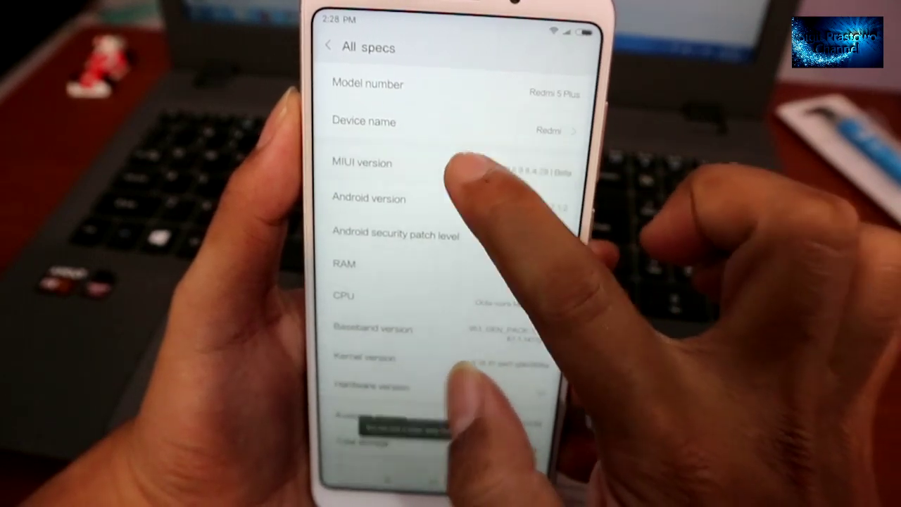
- Unlock developer mode through the MIUI version entry in All specs and return to the main Settings list
left_click(457, 161)
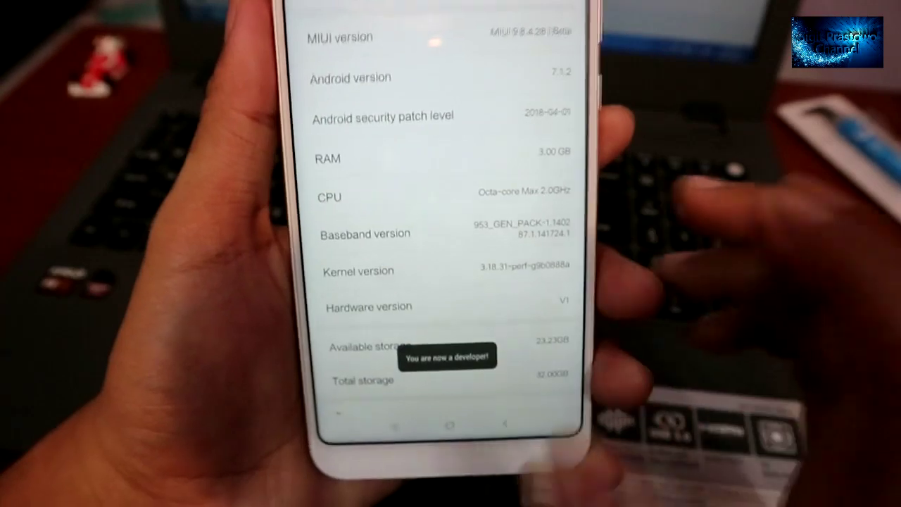
scroll(451, 247, "up", 5)
left_click(507, 441)
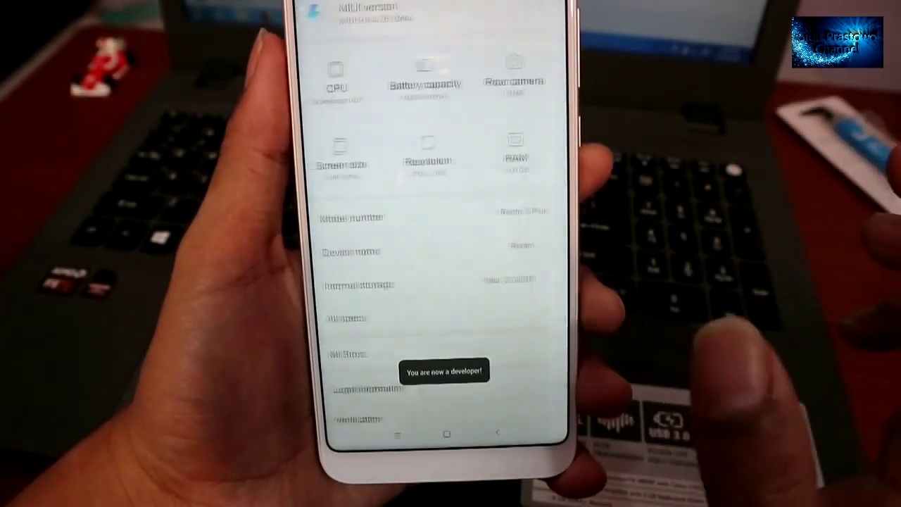
left_click(500, 438)
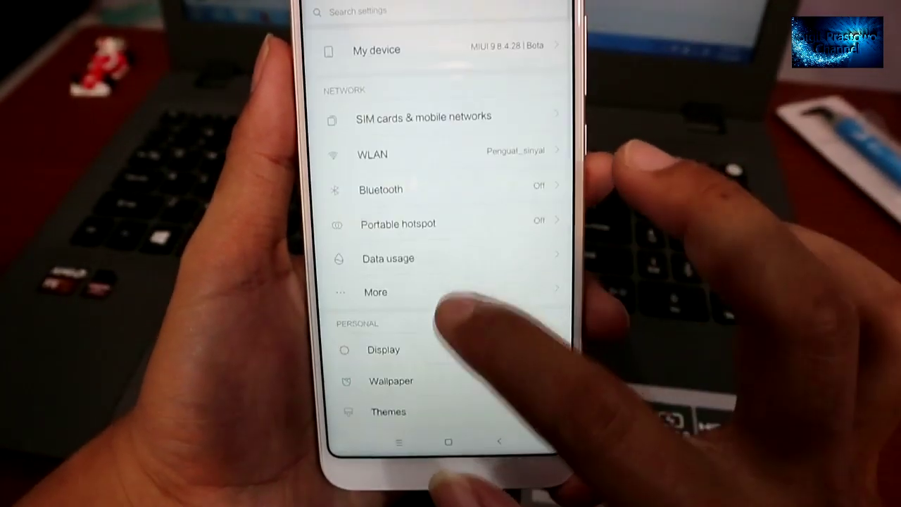
- Open the developer options under Additional settings and enable USB debugging, accepting the confirmation
scroll(463, 302, "down", 3)
scroll(514, 281, "down", 3)
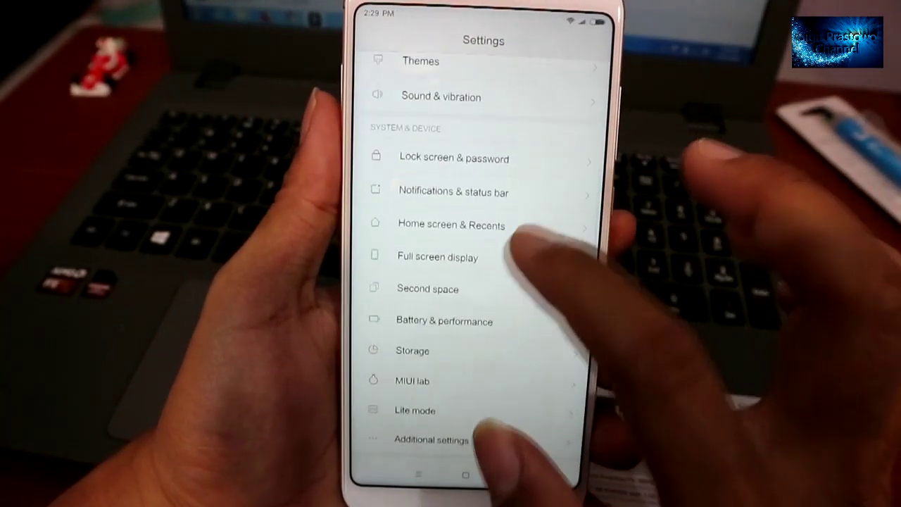
left_click(444, 355)
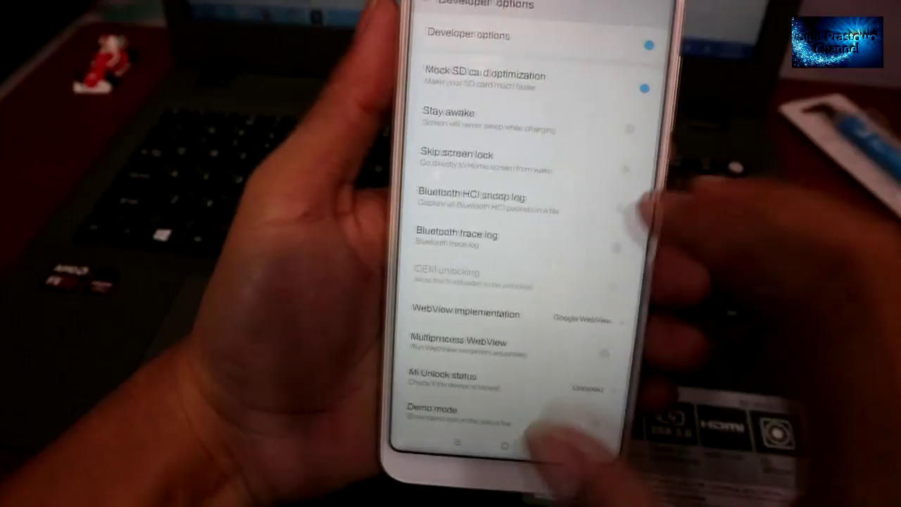
scroll(528, 342, "down", 3)
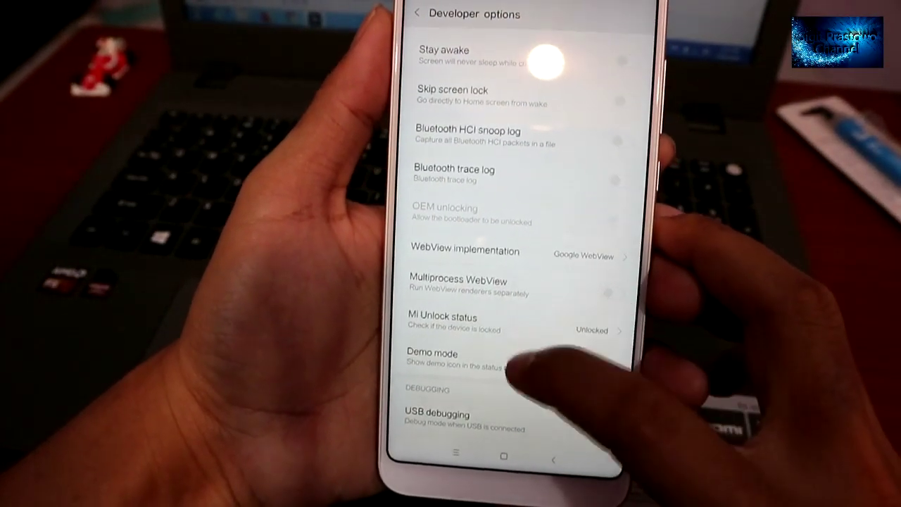
scroll(528, 366, "down", 3)
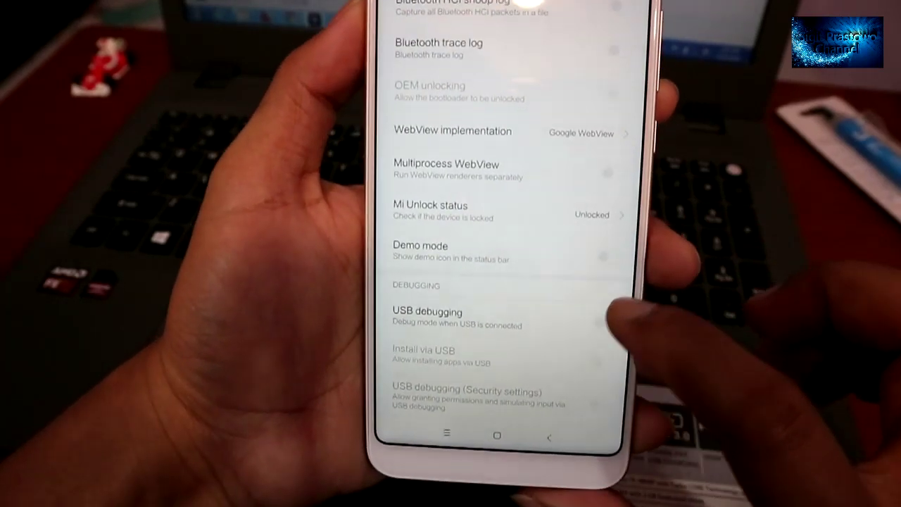
scroll(506, 296, "down", 1)
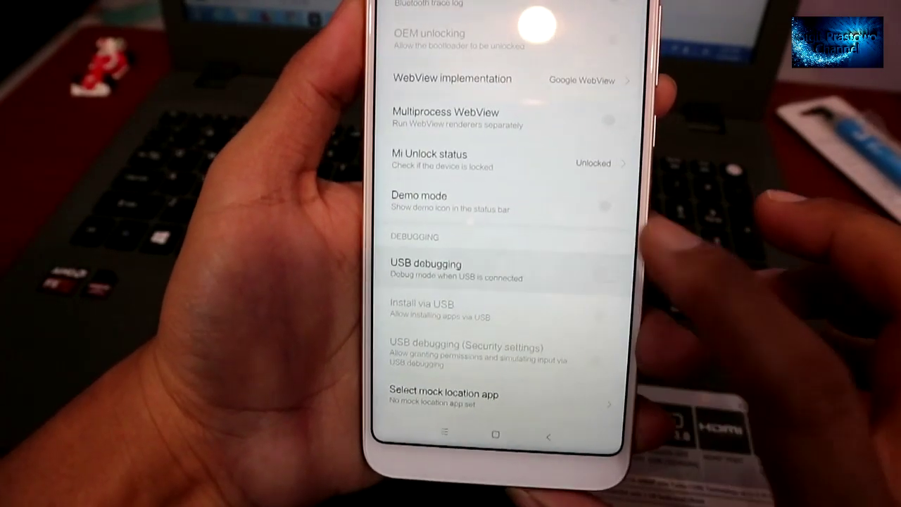
left_click(458, 268)
left_click(556, 373)
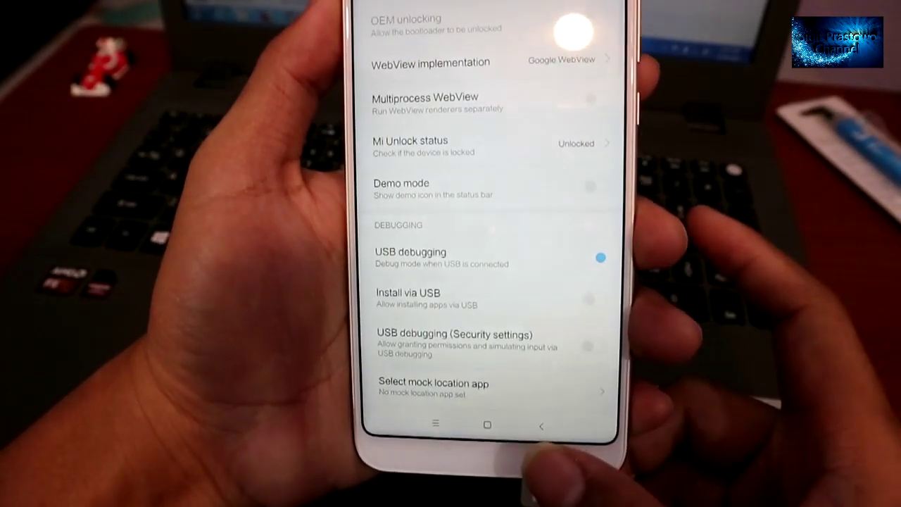
- Leave the developer options and exit Settings to the phone's home screen
left_click(541, 425)
left_click(549, 445)
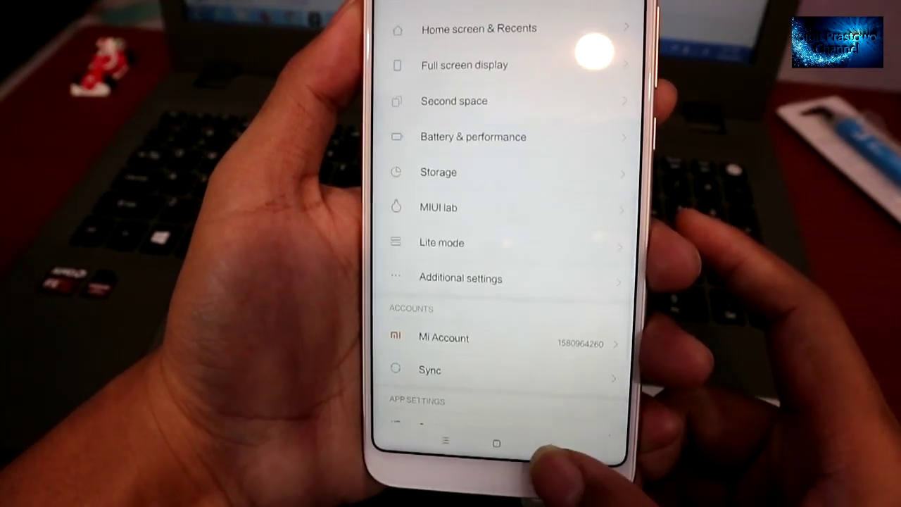
left_click(549, 445)
left_click_drag(584, 310, 468, 299)
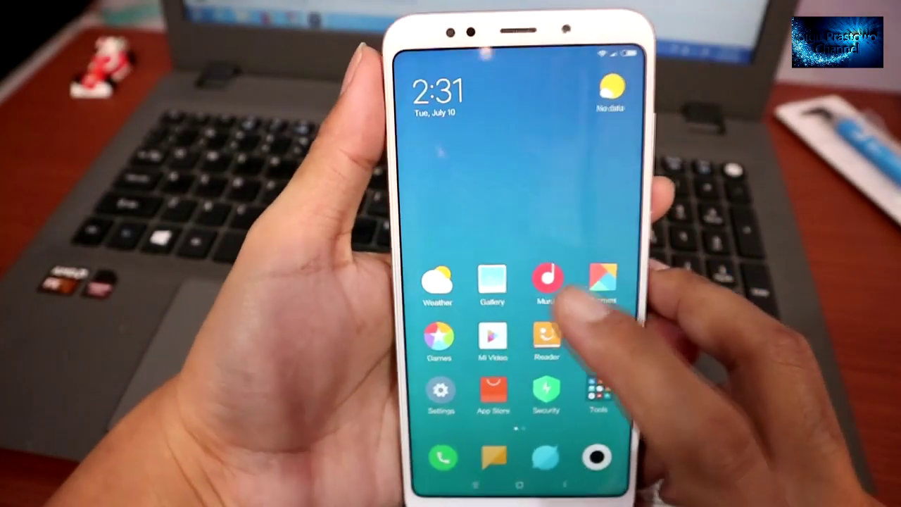
left_click_drag(583, 302, 518, 349)
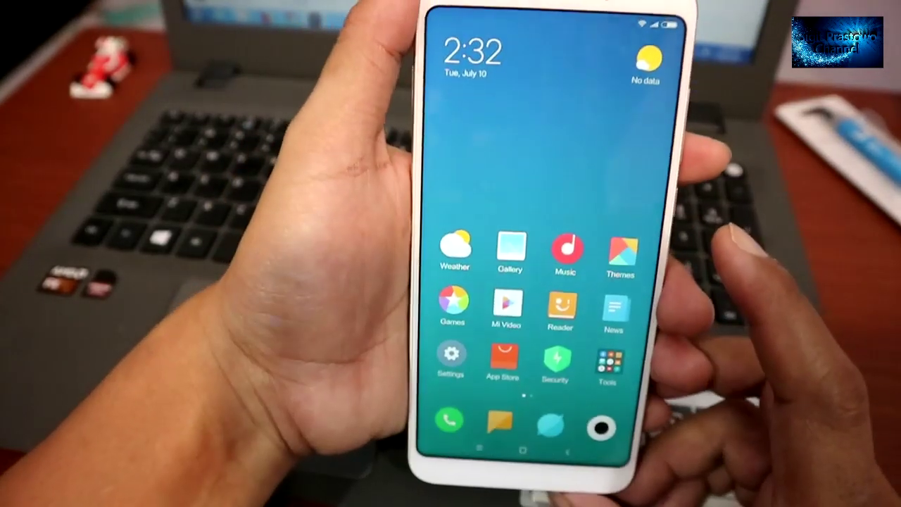
left_click_drag(655, 317, 663, 271)
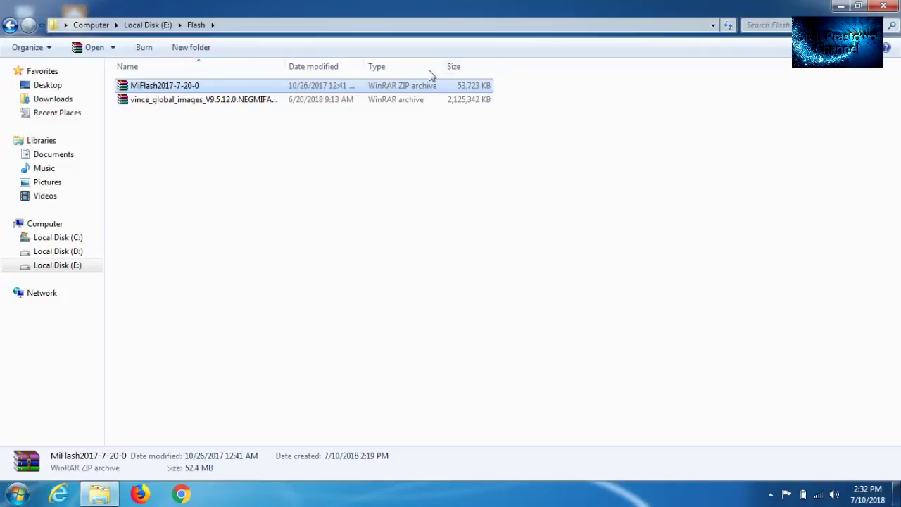
- Review the MiFlash2017-7-20-0 and vince_global_images archives in the Flash folder on drive E
left_click(261, 113)
left_click(262, 102)
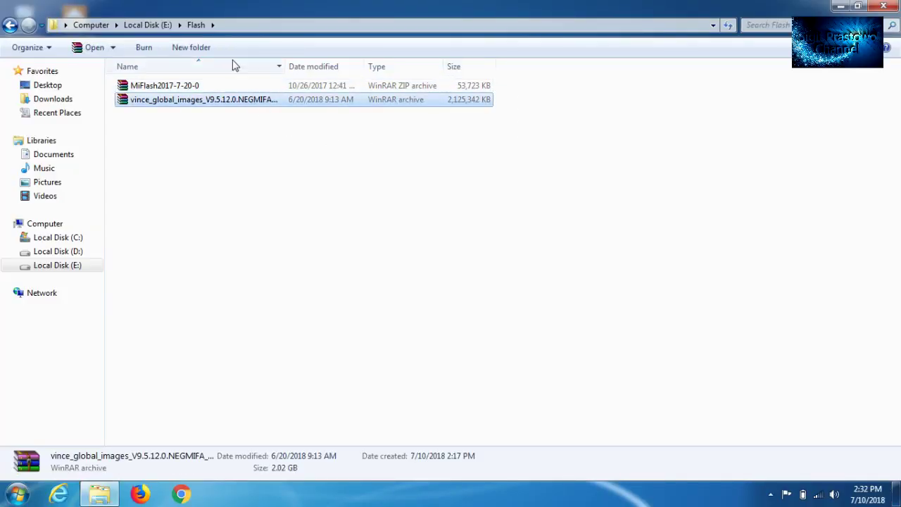
left_click(233, 86)
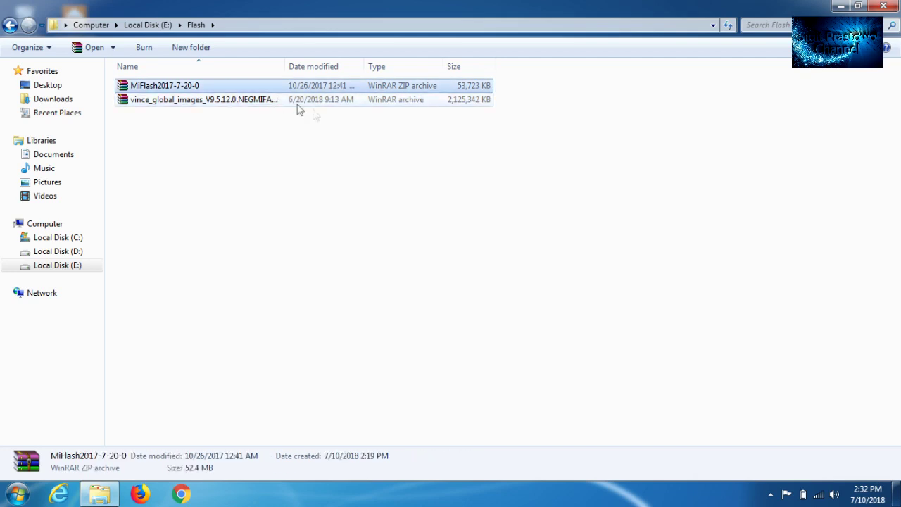
left_click(190, 104)
left_click(210, 88)
left_click(215, 105)
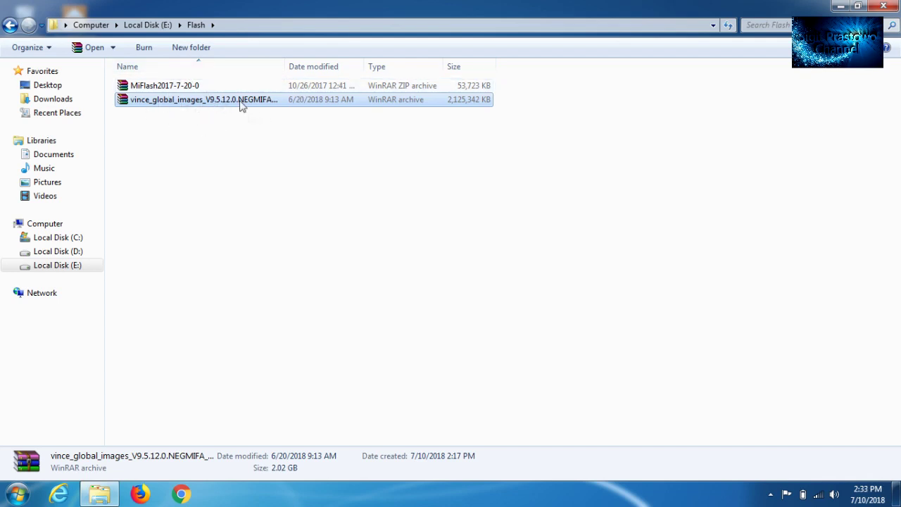
key("F11")
key("F11")
mouse_move(99, 492)
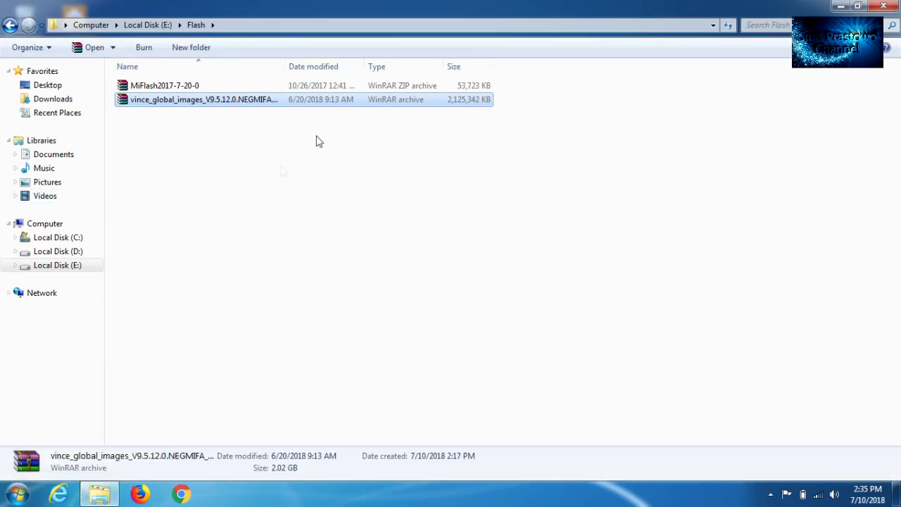
- Extract the MiFlash2017-7-20-0 ZIP archive to E:\Flash\MiFlash2017-7-20-0 and check the extracted folder
left_click(282, 132)
left_click(179, 85)
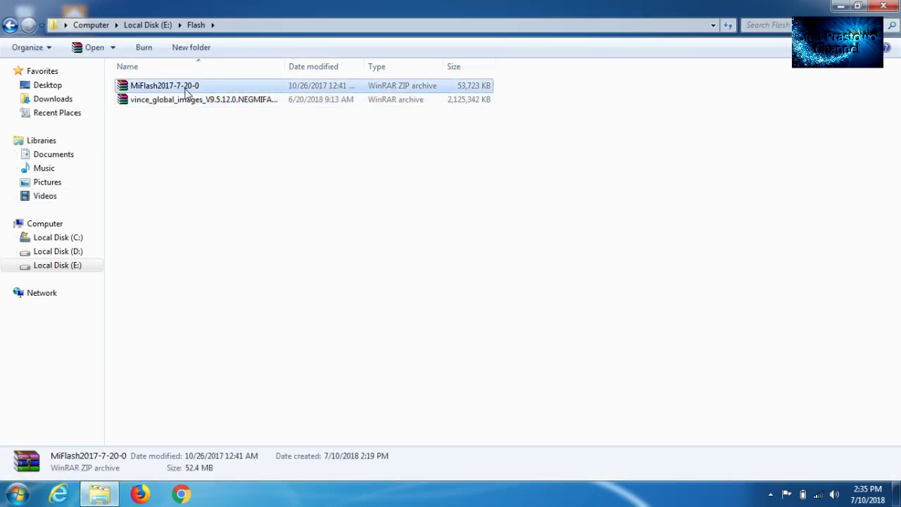
left_click(201, 99)
left_click(203, 90)
right_click(205, 90)
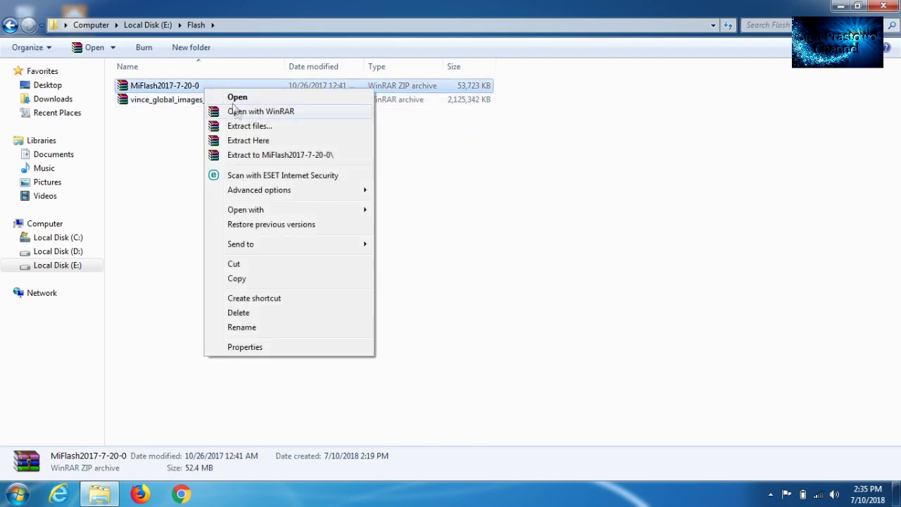
left_click(250, 126)
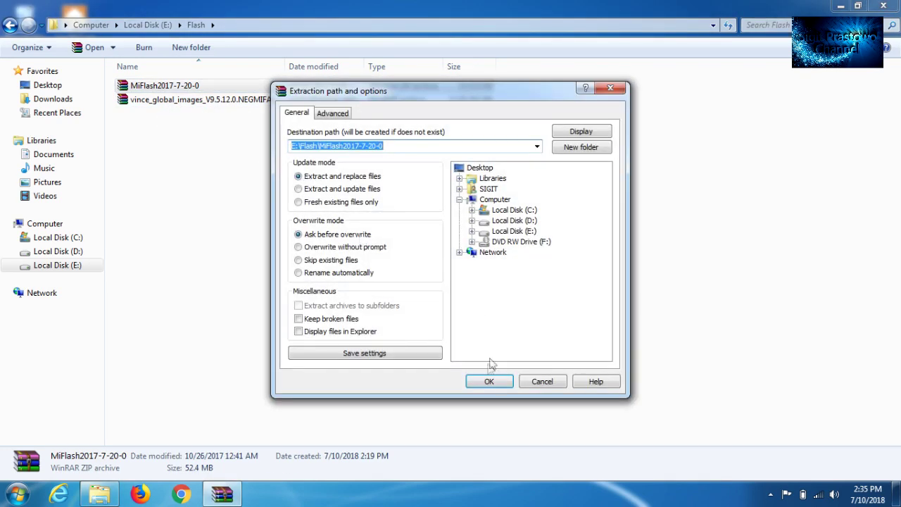
left_click(488, 382)
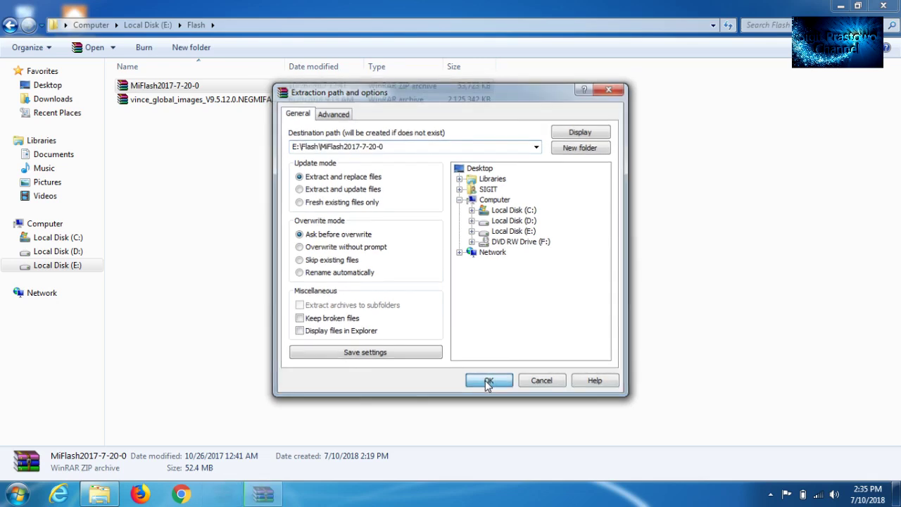
double_click(148, 86)
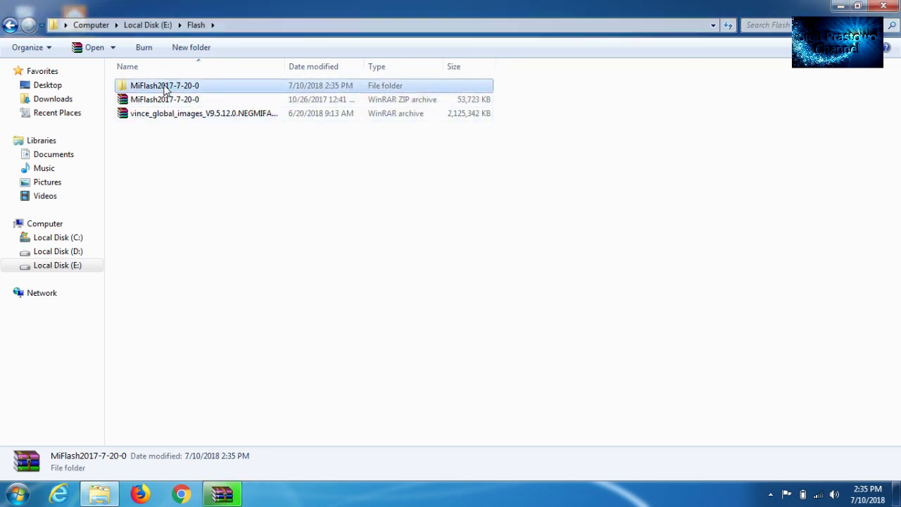
left_click(9, 25)
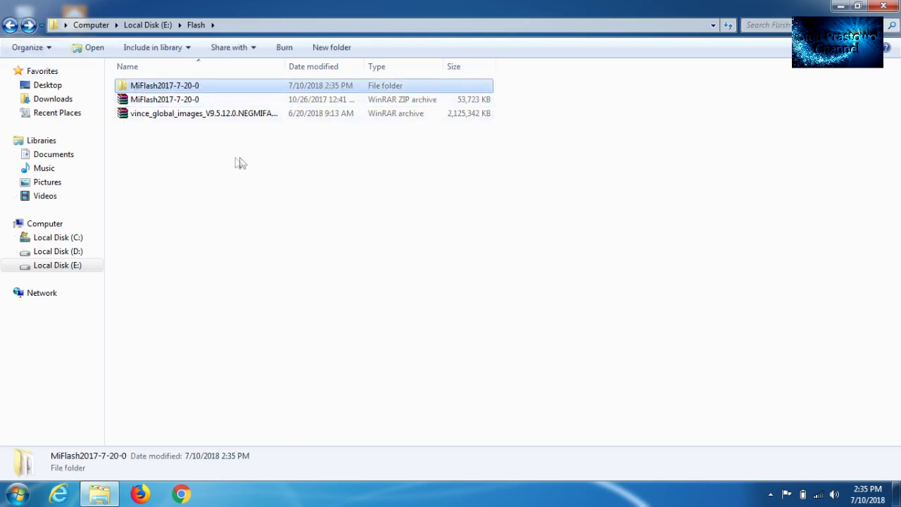
- Extract the vince_global_images WinRAR archive directly into the Flash folder
left_click(193, 121)
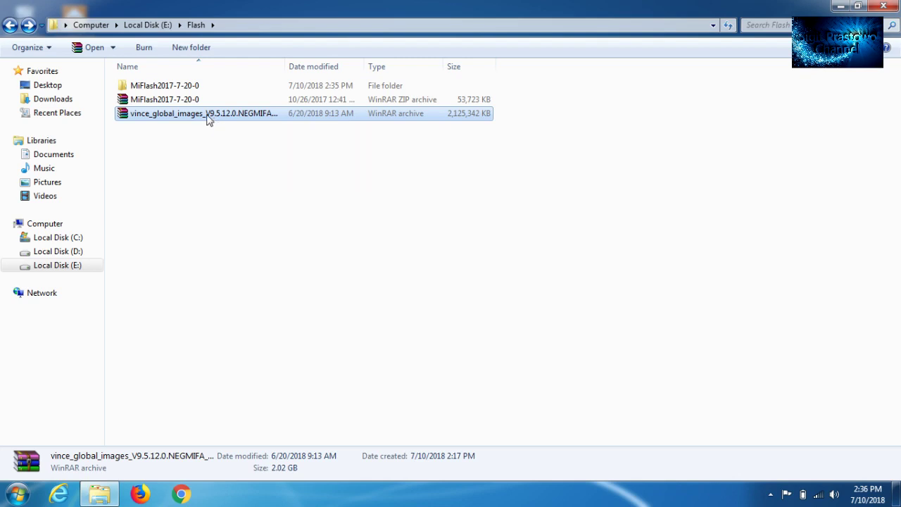
right_click(202, 121)
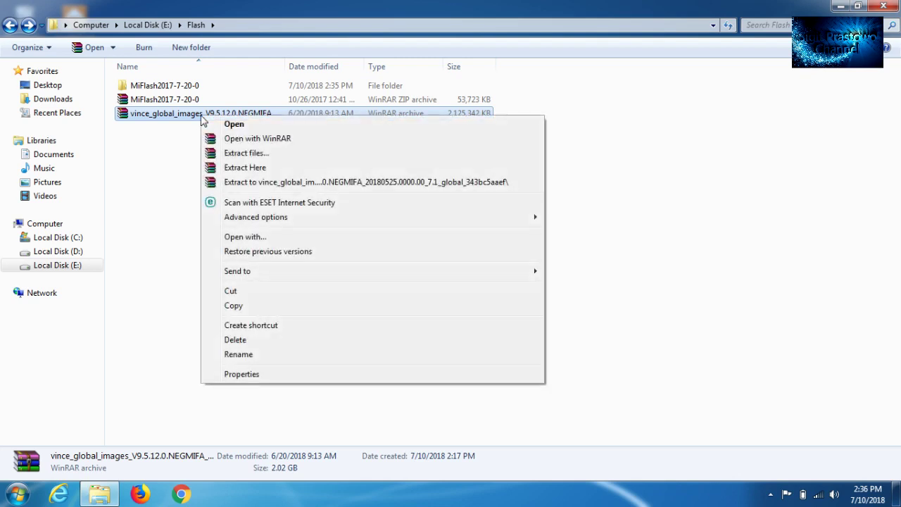
left_click(273, 169)
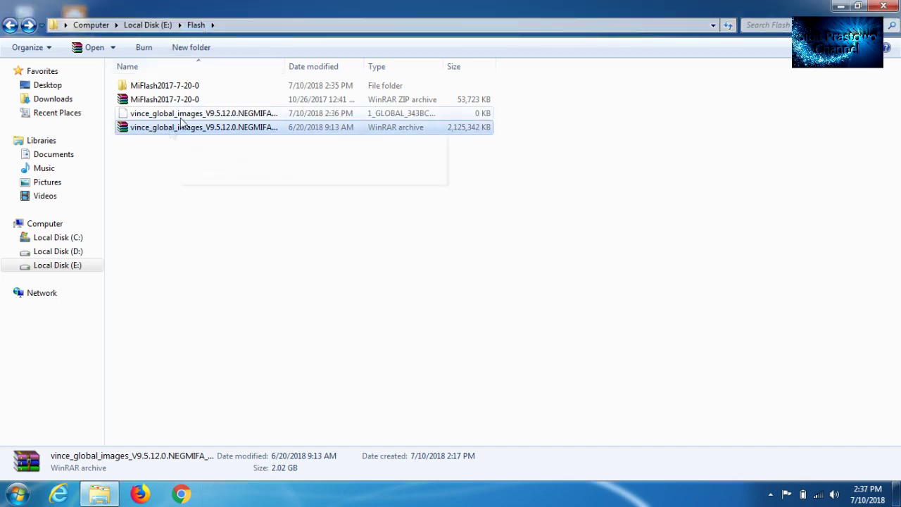
left_click(138, 167)
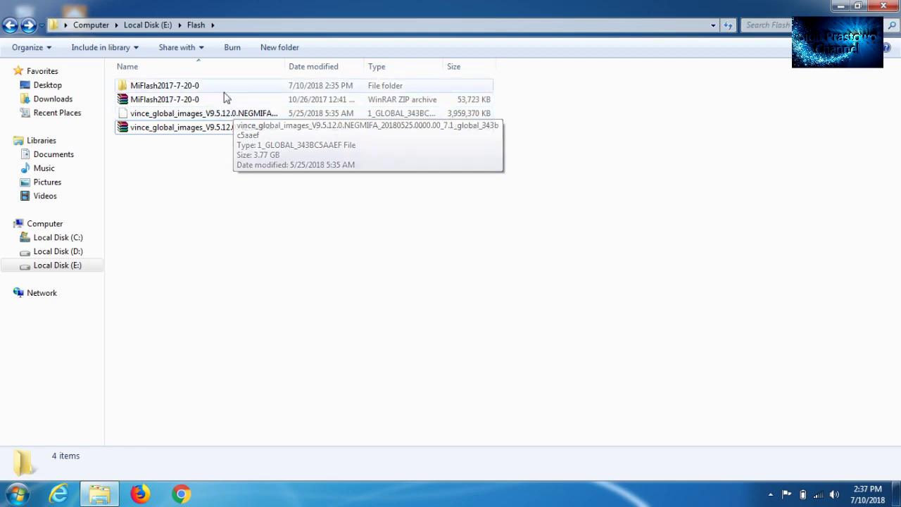
- Widen the Name column to show the full file names and compare the extracted vince_global_images file with its archive
left_click(171, 117)
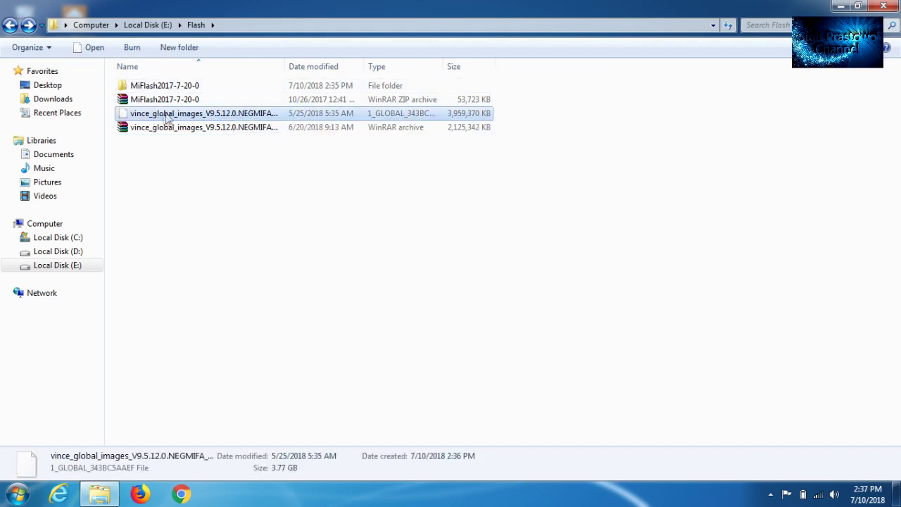
left_click_drag(284, 66, 426, 66)
left_click(407, 127)
left_click(406, 116)
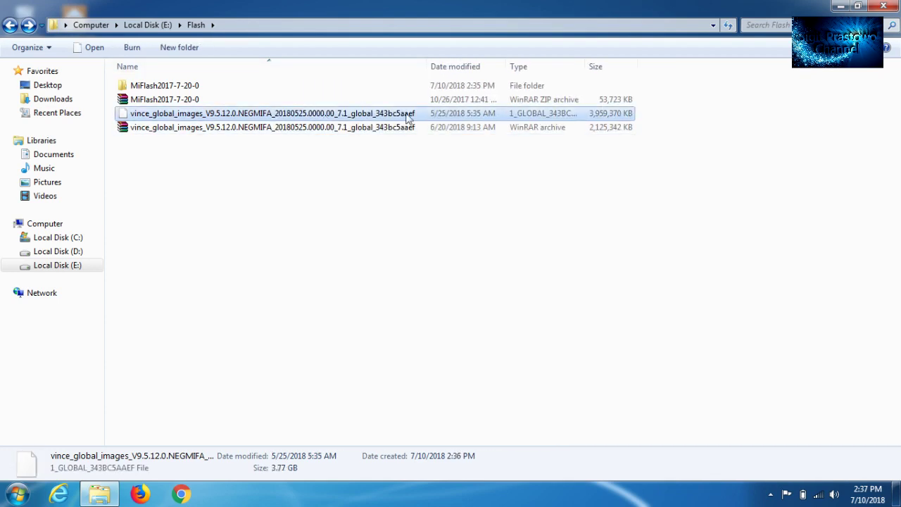
left_click(307, 131)
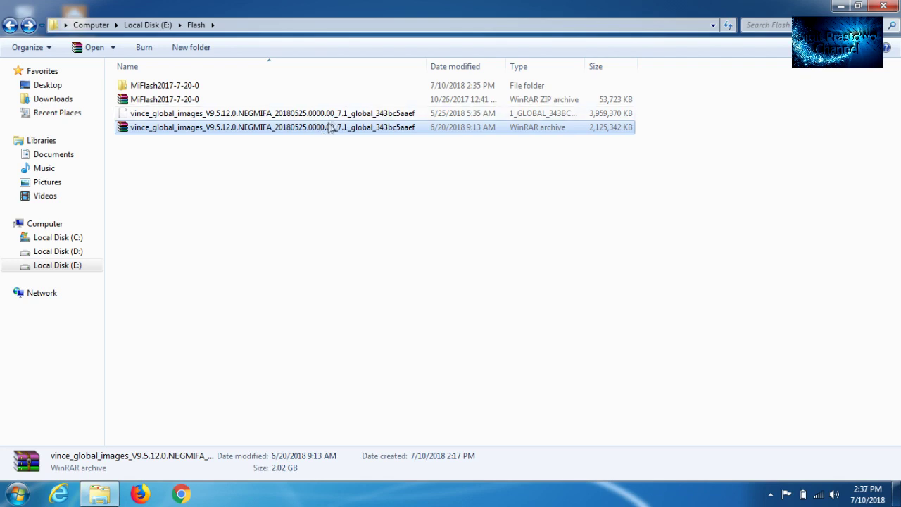
- Append the .zip extension to the name of the extracted vince_global_images file and accept the extension change
left_click(400, 115)
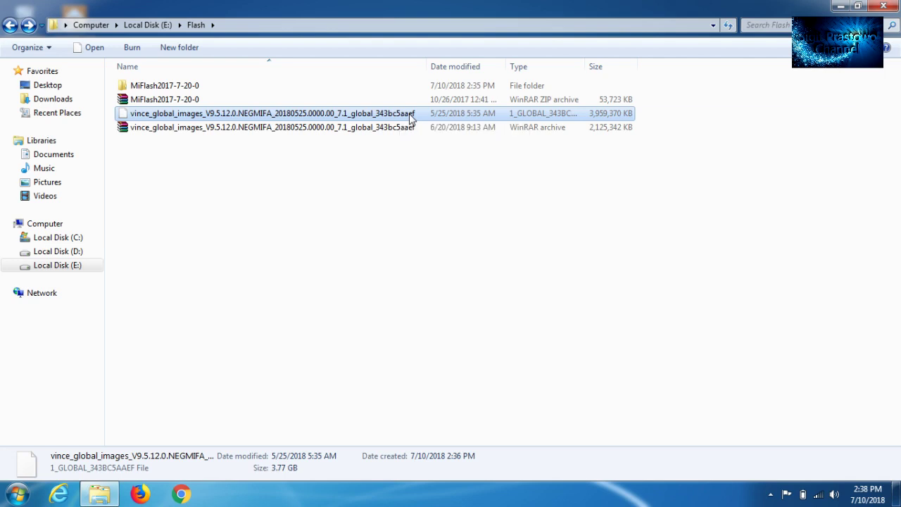
left_click(412, 117)
left_click(420, 114)
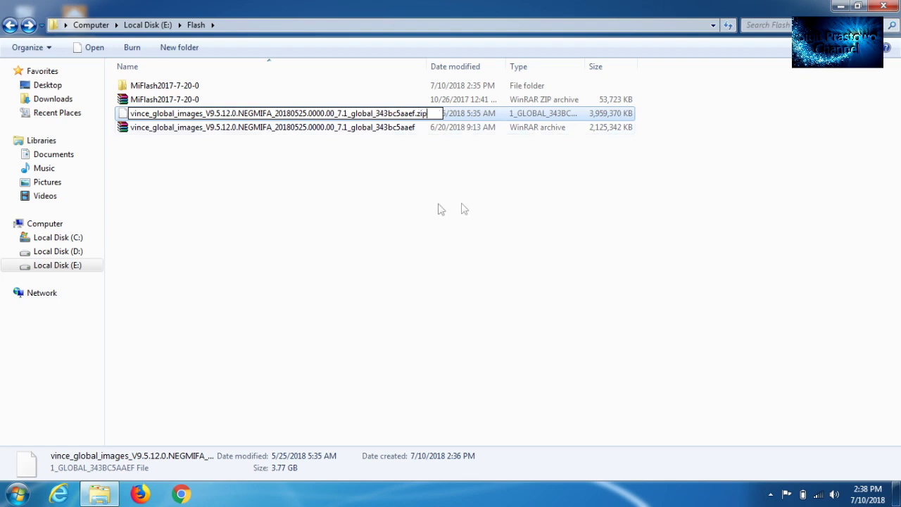
key("Return")
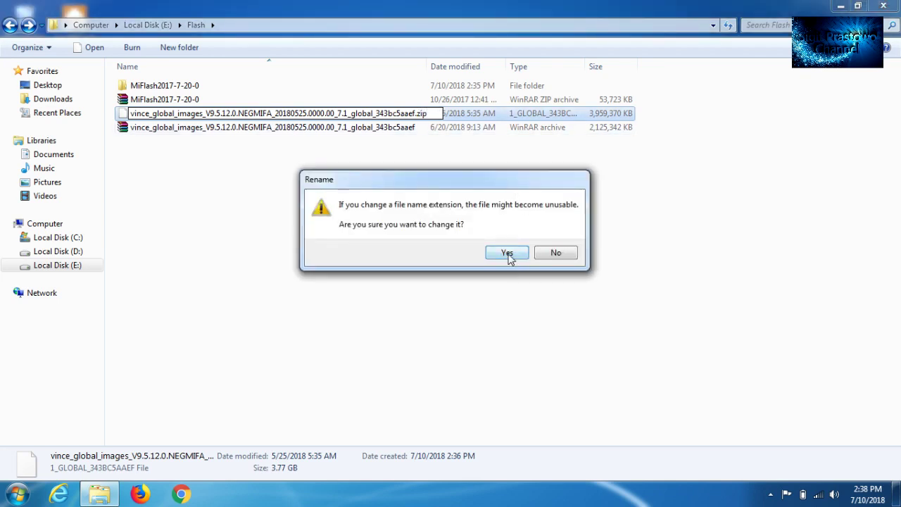
left_click(510, 255)
- Extract the renamed vince_global_images ZIP archive directly into the Flash folder
left_click(326, 130)
right_click(326, 132)
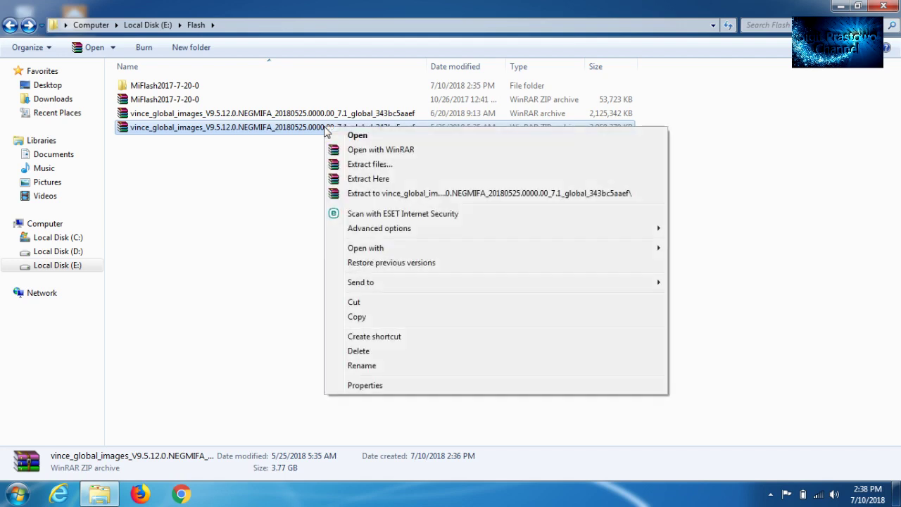
left_click(382, 180)
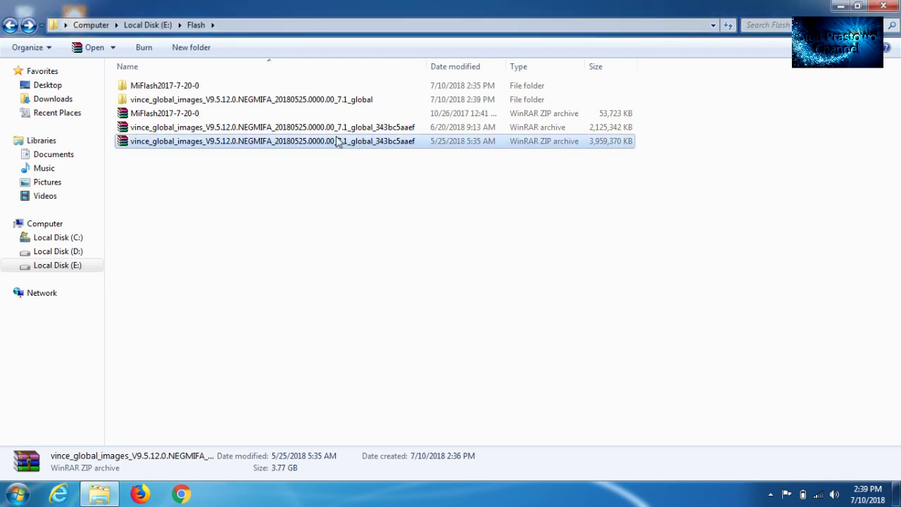
- Examine the contents of the extracted vince_global_images folder and the location of the Flash folder on Local Disk (E:)
left_click(156, 101)
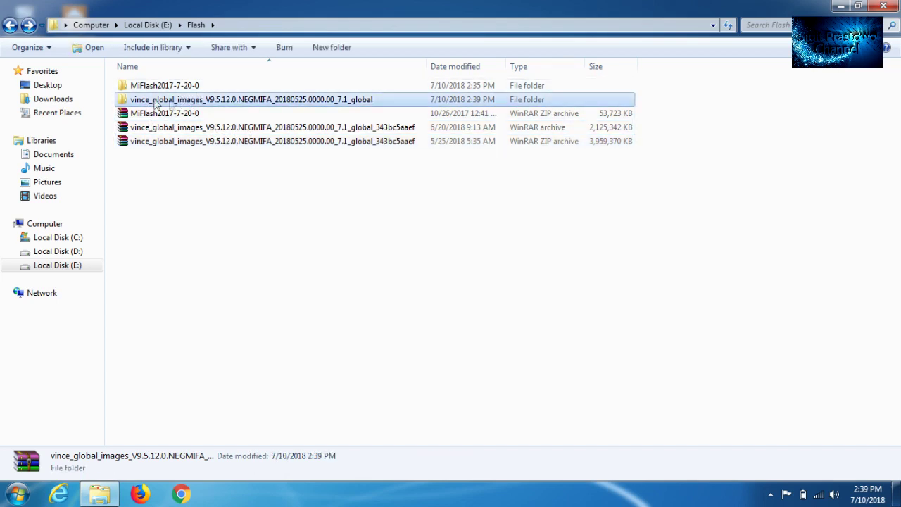
double_click(210, 101)
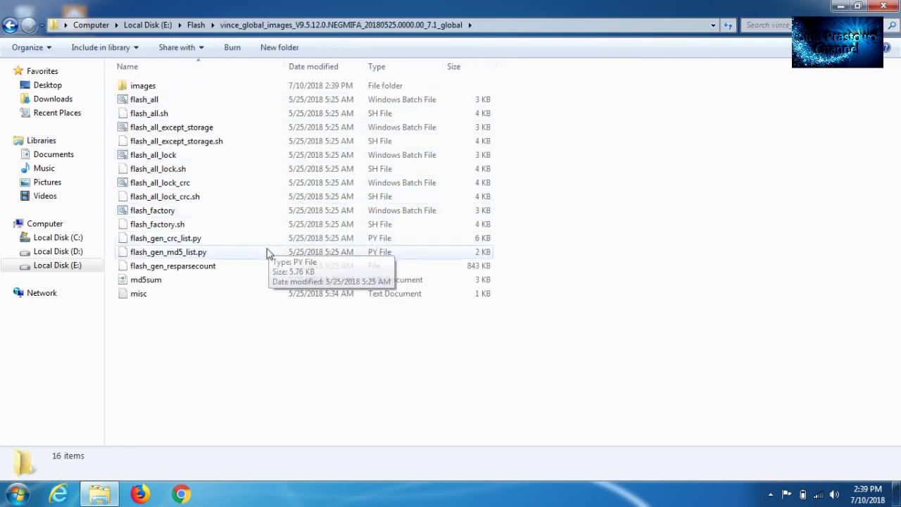
left_click(10, 24)
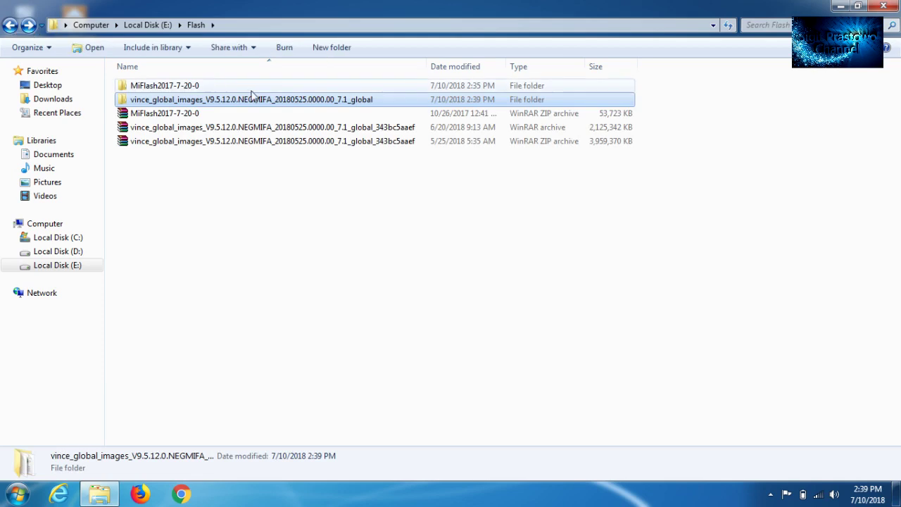
right_click(286, 103)
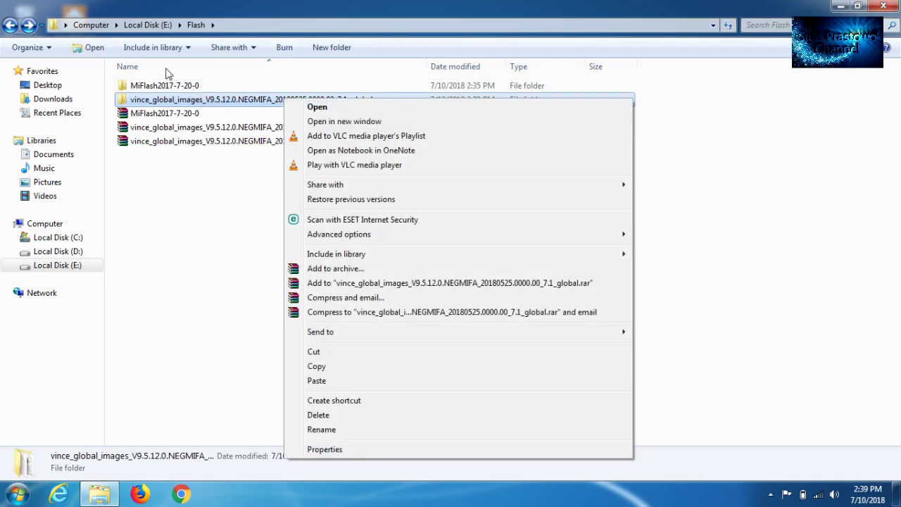
left_click(144, 22)
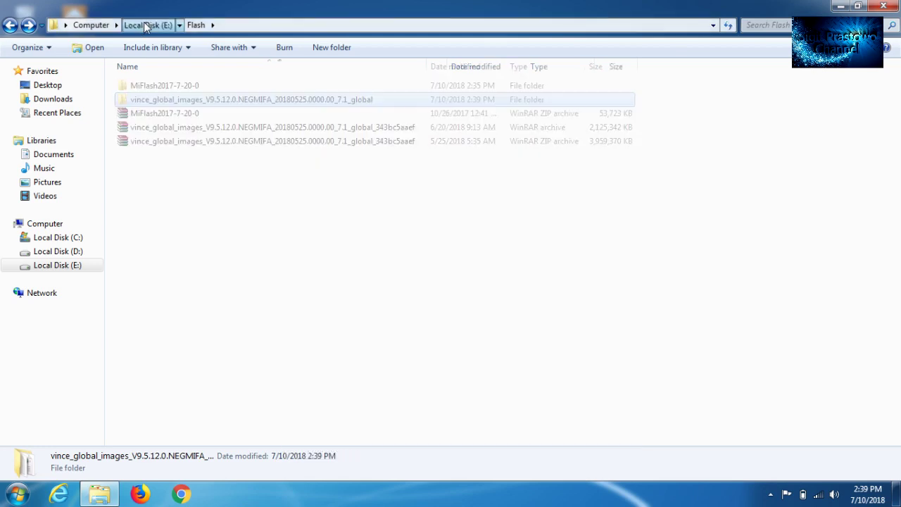
double_click(150, 103)
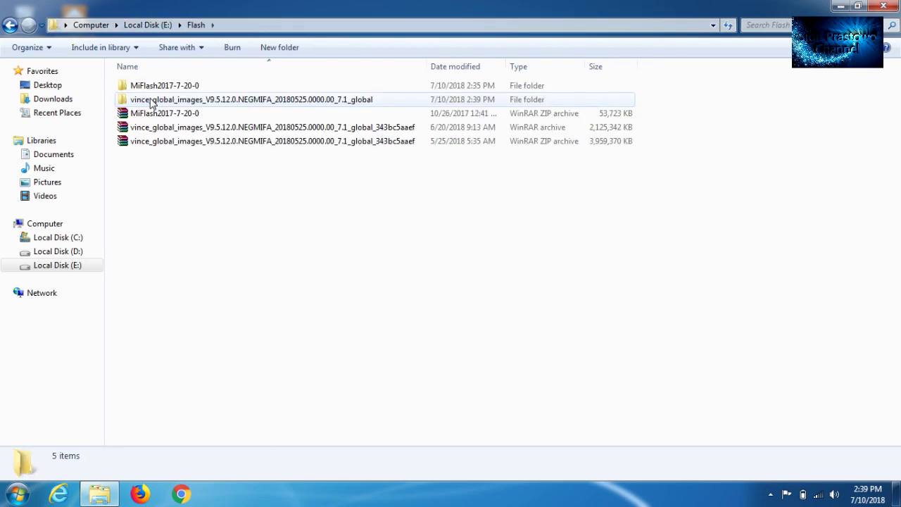
left_click(194, 103)
double_click(194, 103)
left_click(10, 26)
left_click(10, 25)
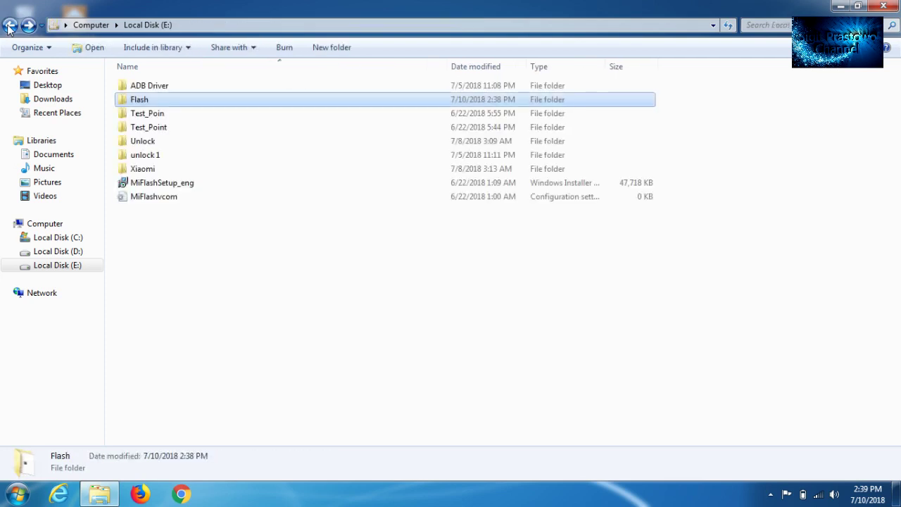
left_click(144, 100)
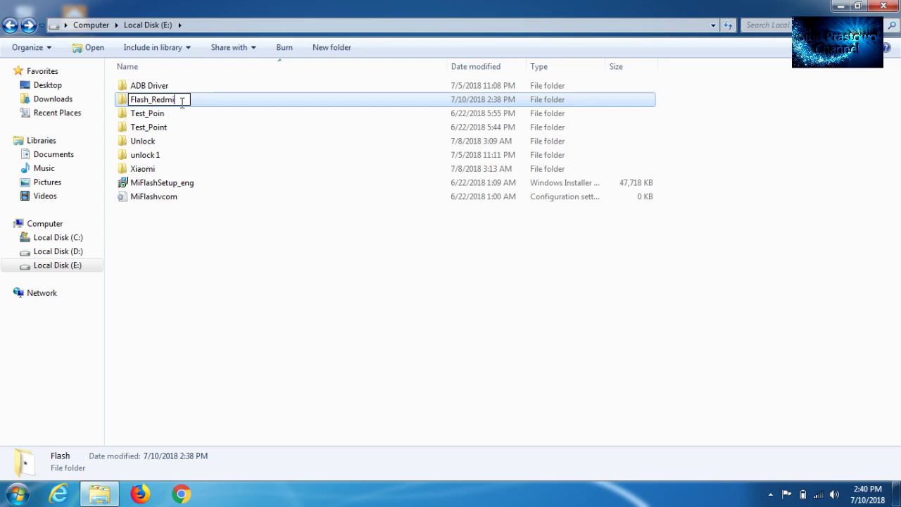
key("BackSpace")
key("BackSpace")
key("BackSpace")
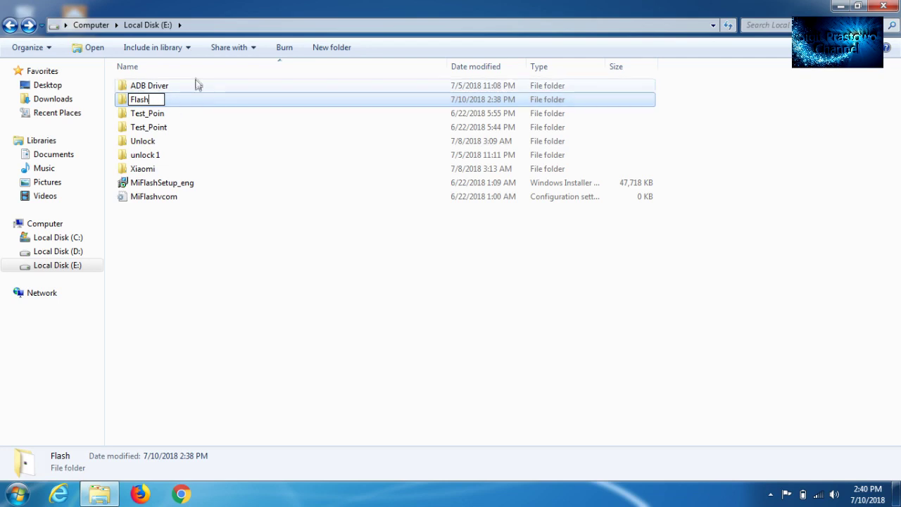
key("Return")
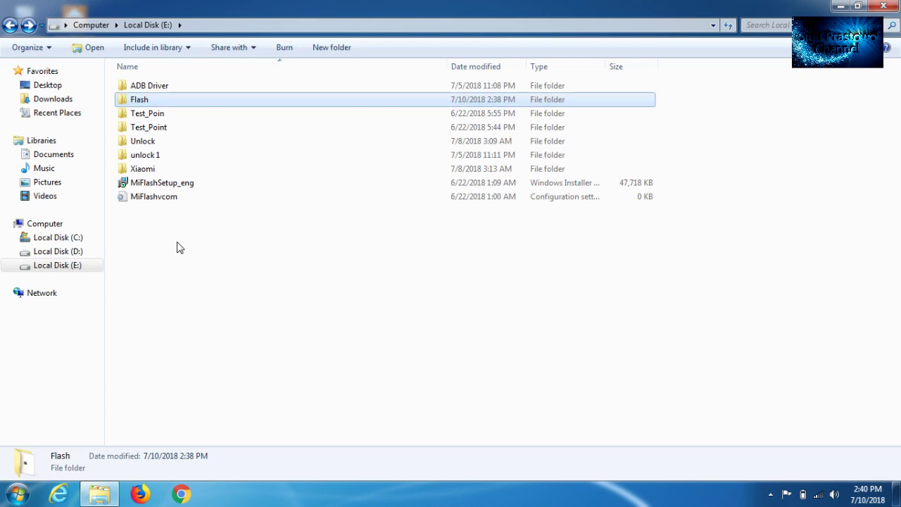
- Check the Flash folder's path on Local Disk (E:) and review the extracted vince_global_images folder beside its archives
double_click(152, 102)
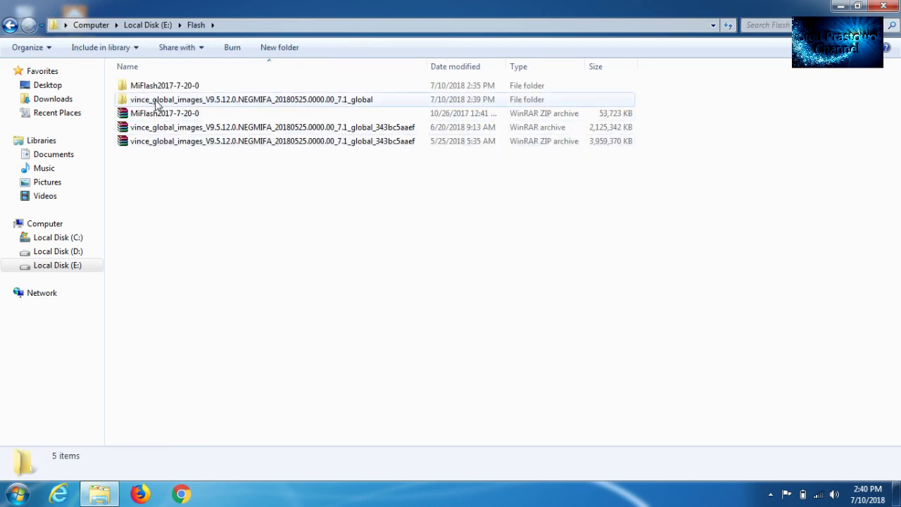
left_click(147, 24)
double_click(147, 101)
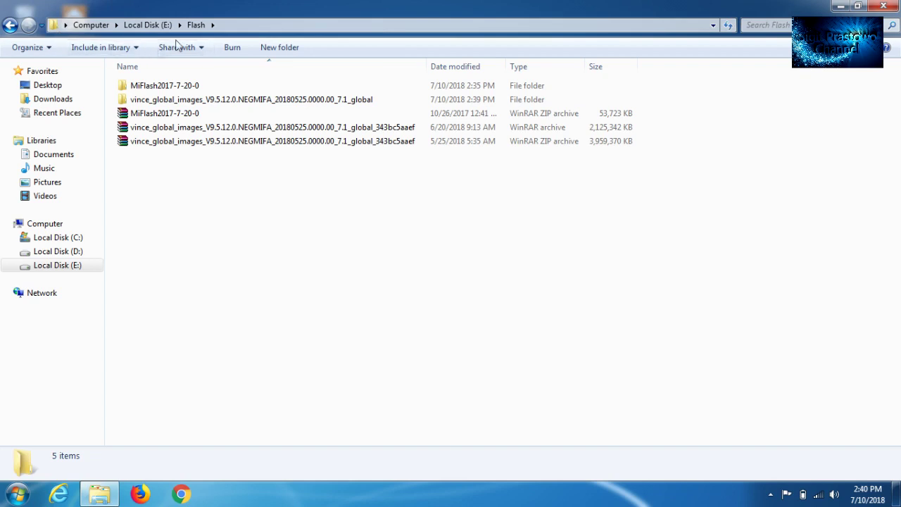
left_click(144, 27)
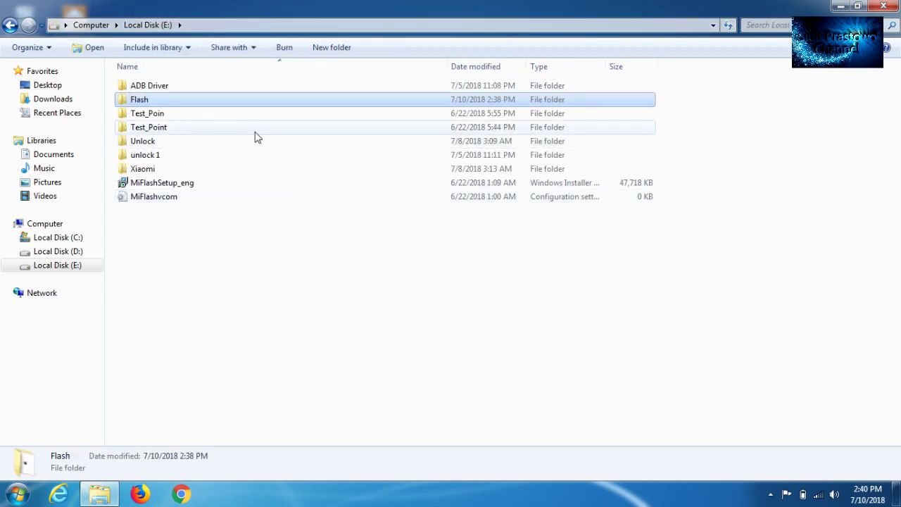
double_click(156, 103)
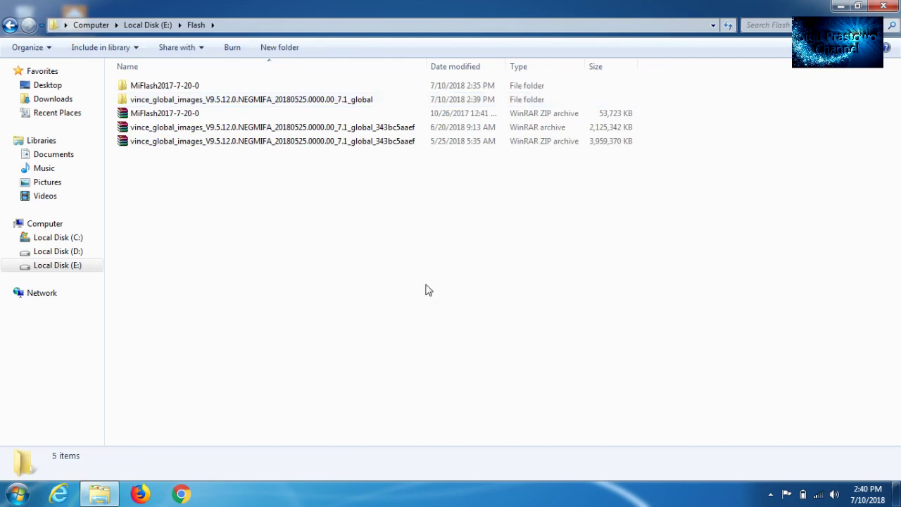
left_click(210, 102)
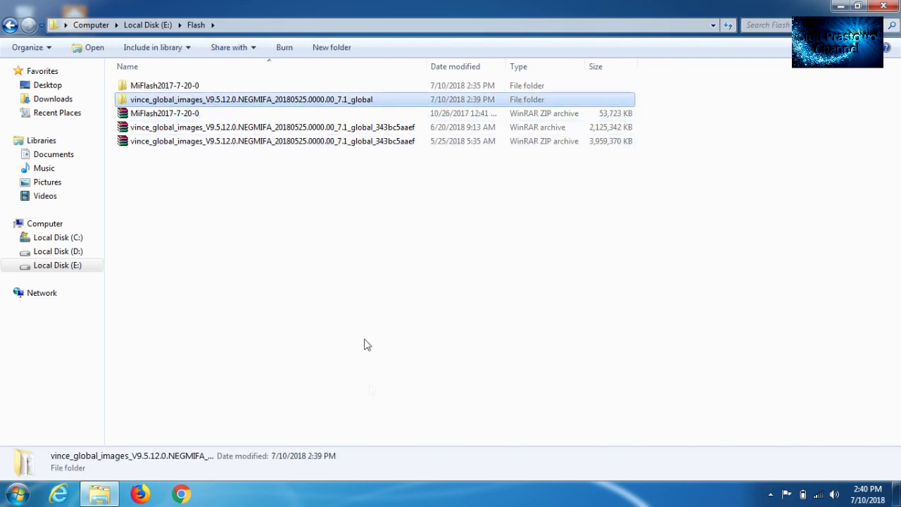
left_click(342, 408)
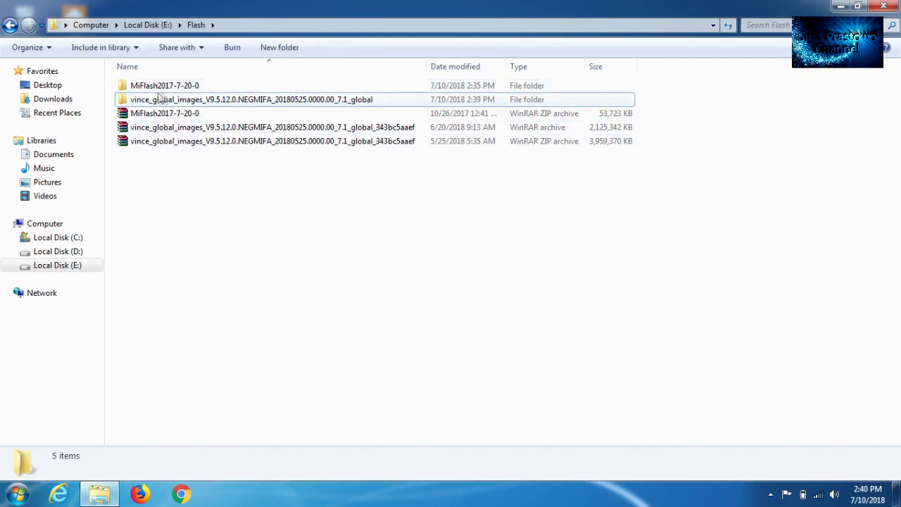
left_click(172, 127)
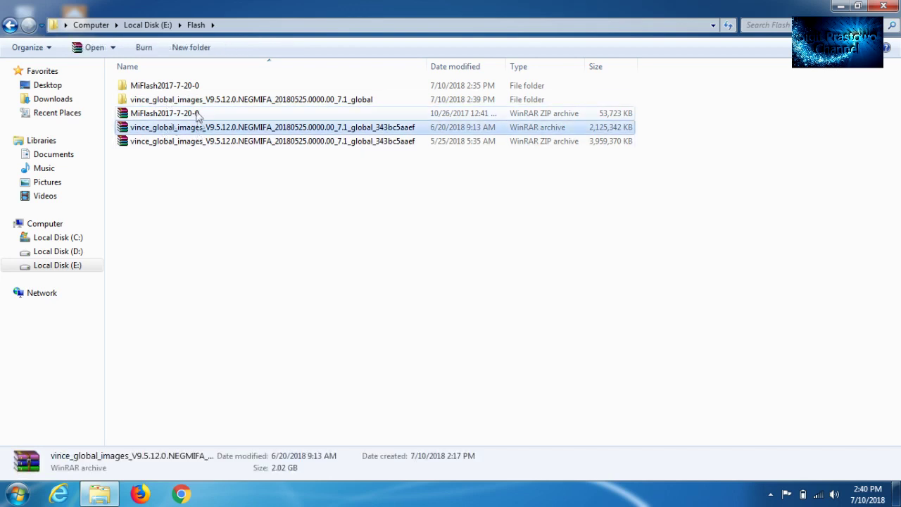
left_click(199, 103)
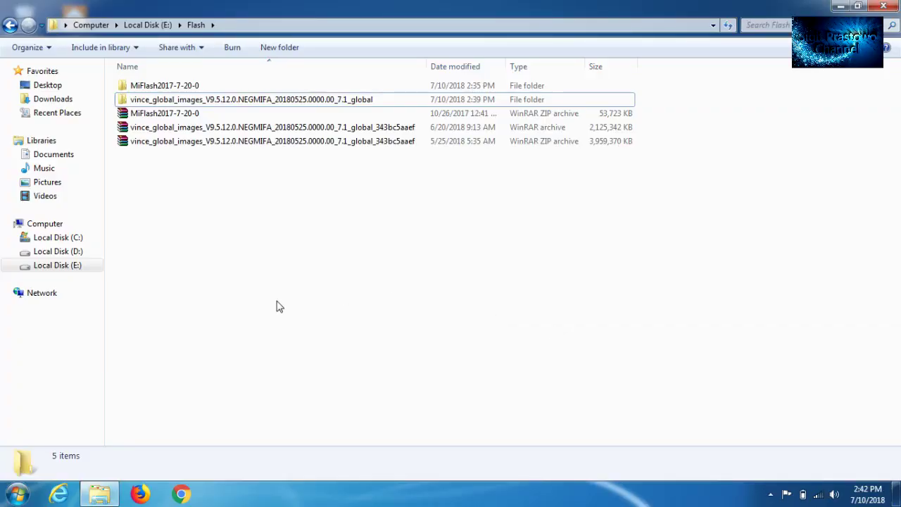
- Open Device Manager from the Computer Management console of this PC
left_click(60, 227)
right_click(61, 230)
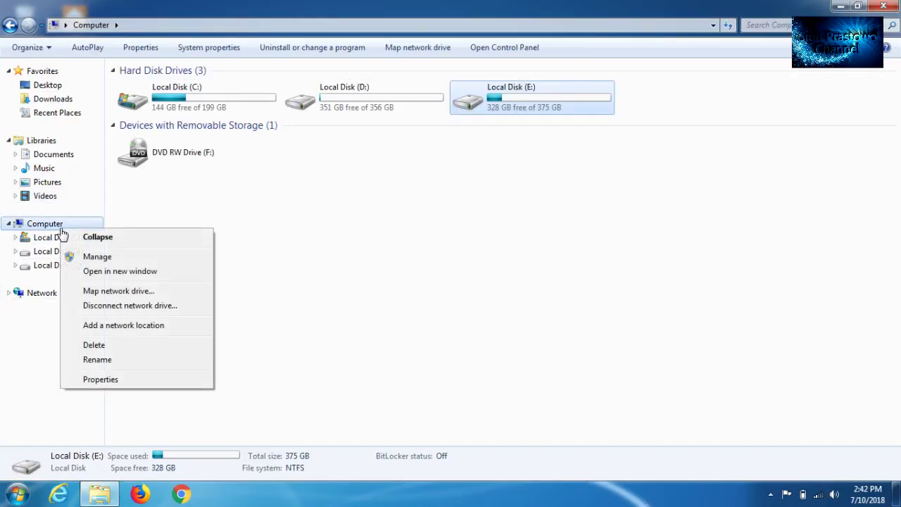
left_click(112, 261)
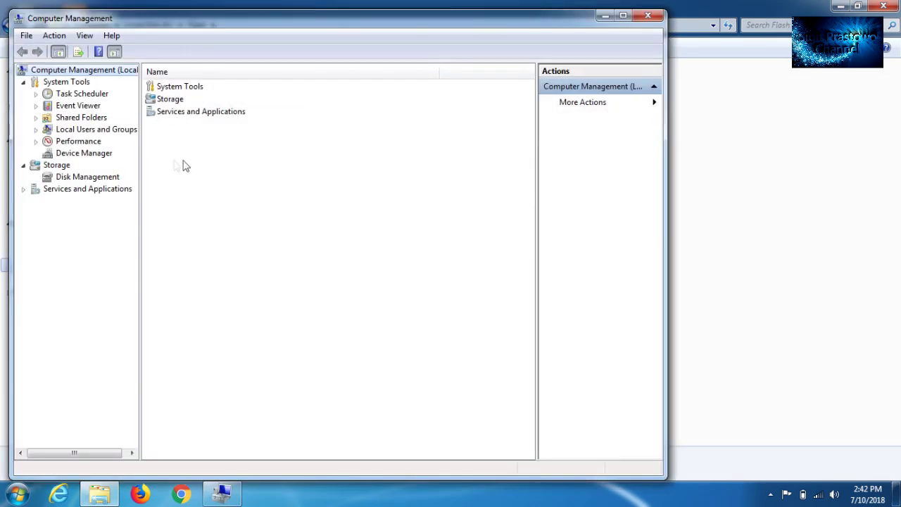
left_click(92, 154)
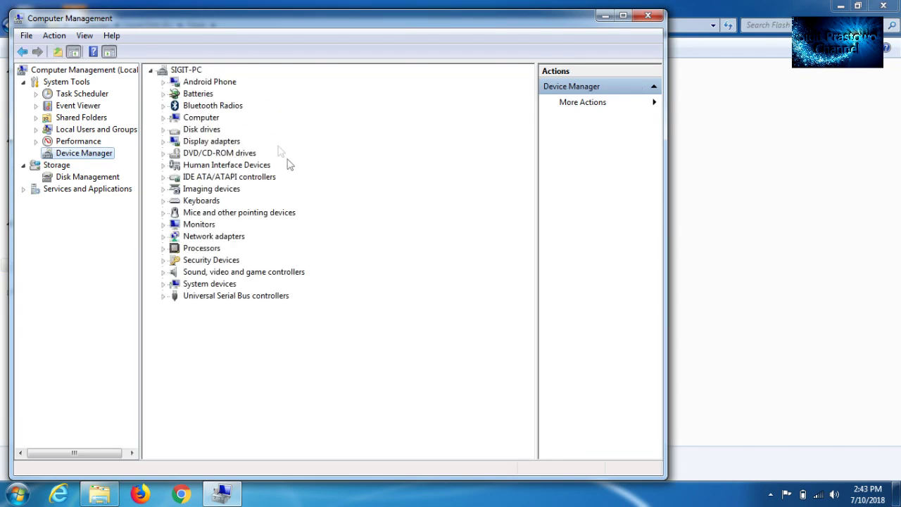
- Check the Android Phone category for the Android Bootloader Interface device and close Computer Management
left_click(164, 83)
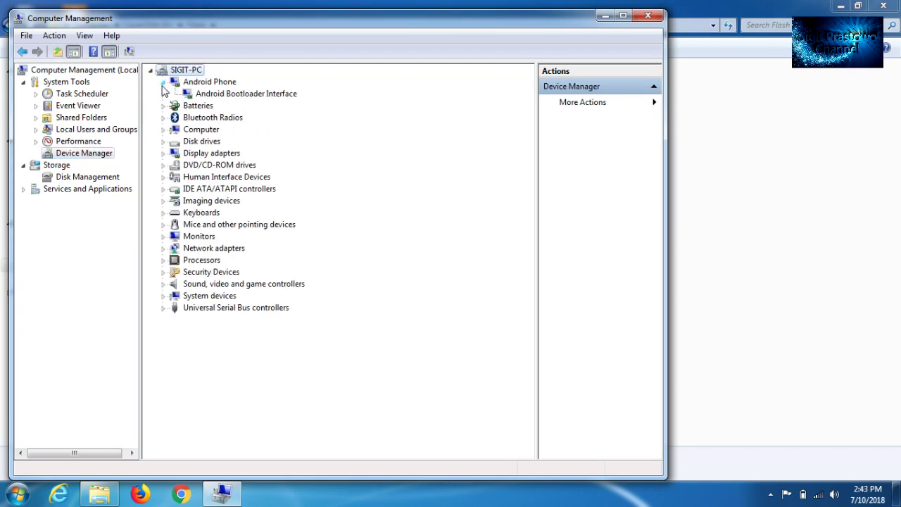
left_click(223, 94)
left_click(227, 82)
left_click(237, 94)
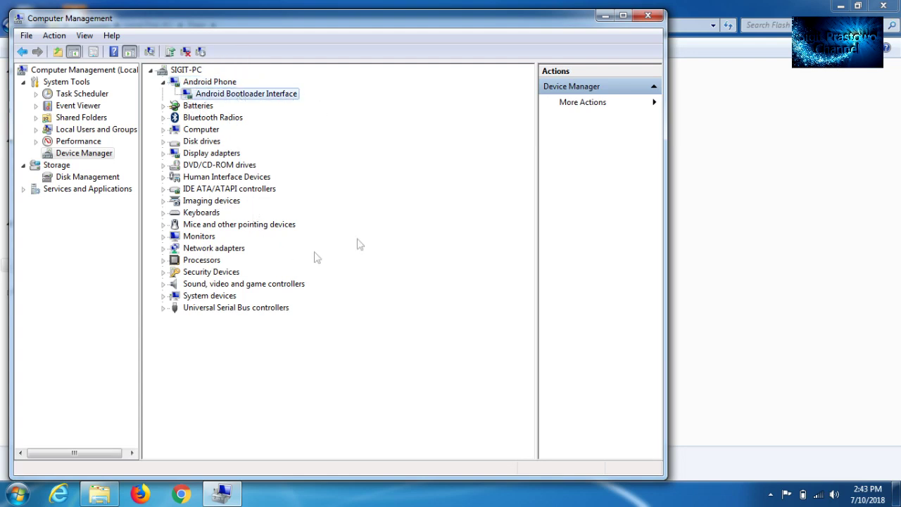
left_click(648, 17)
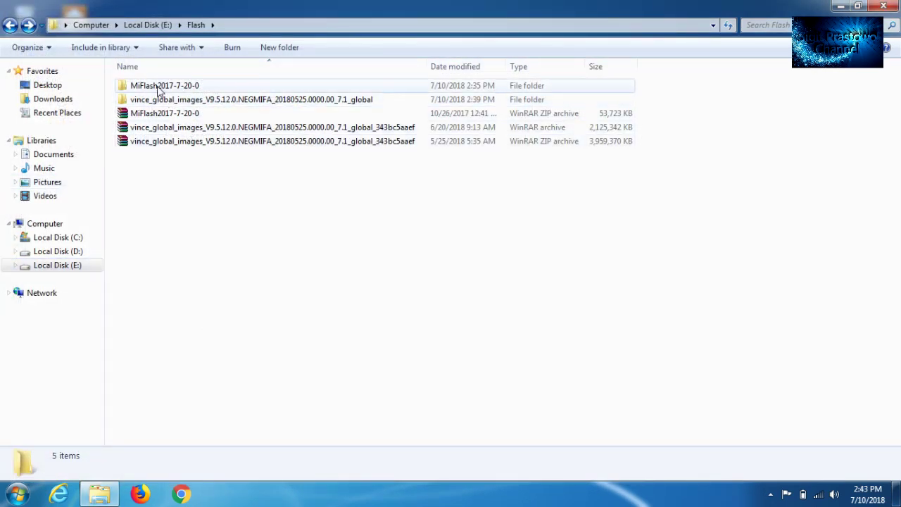
- Launch XiaoMiFlash from the MiFlash2017-7-20-0 folder and set E:\Flash\vince_global_images_V9.5.12.0.NEGMIFA_20180525.0000.00_7.1_global as the ROM path
double_click(180, 85)
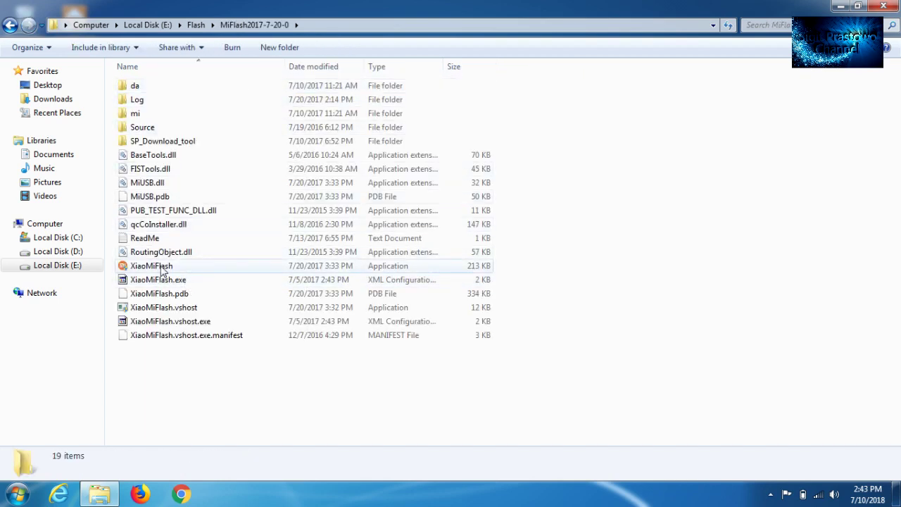
double_click(162, 267)
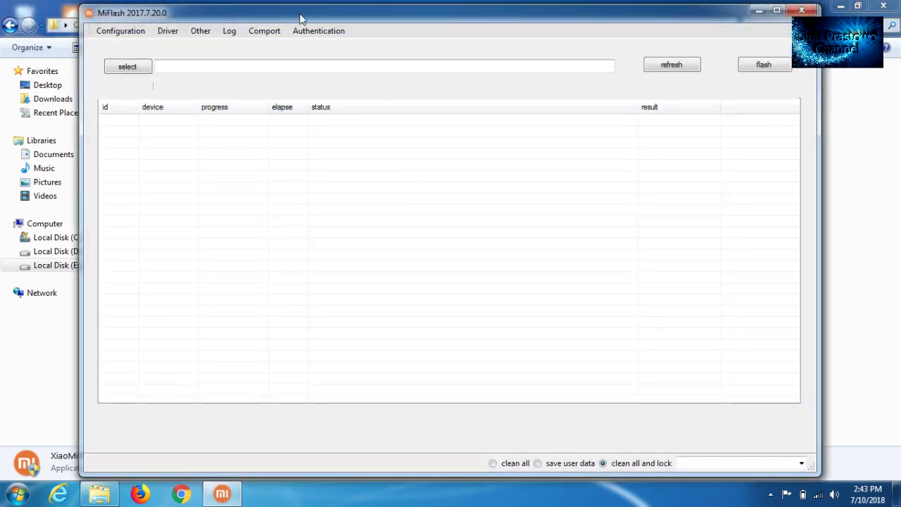
left_click(128, 78)
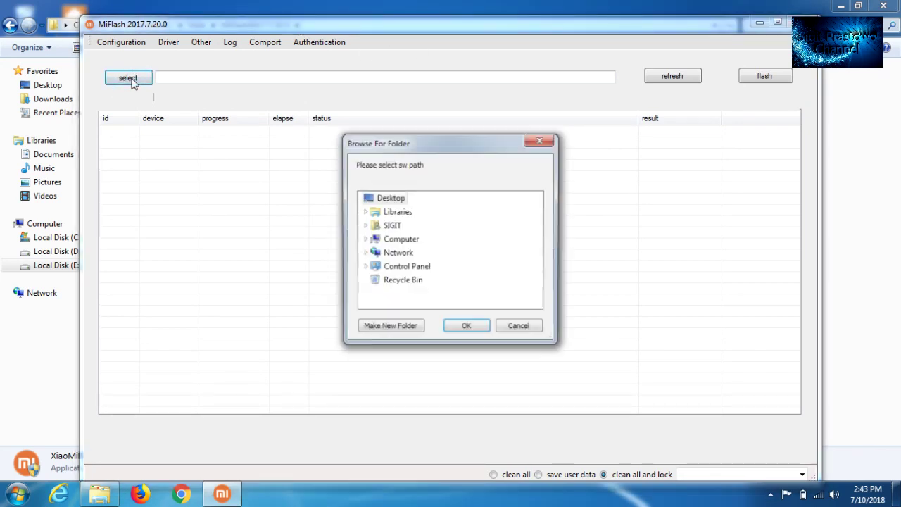
left_click(365, 240)
left_click(371, 282)
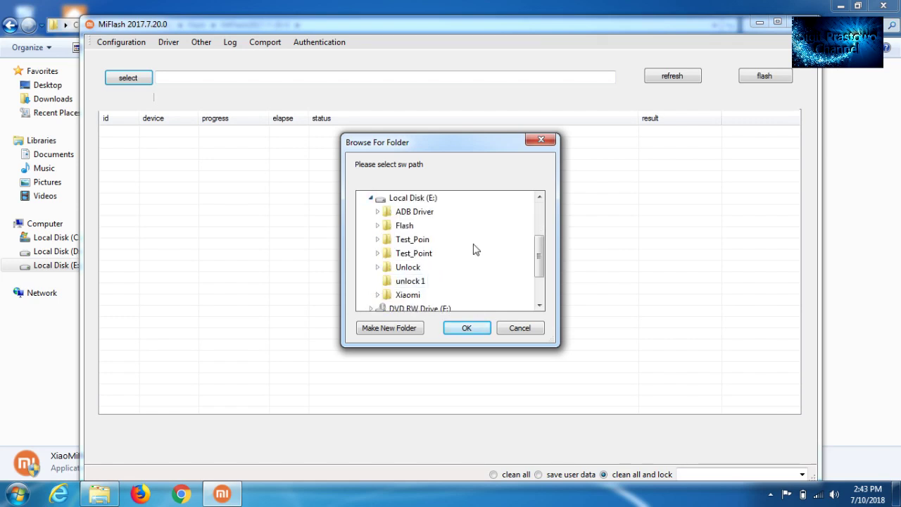
left_click(390, 225)
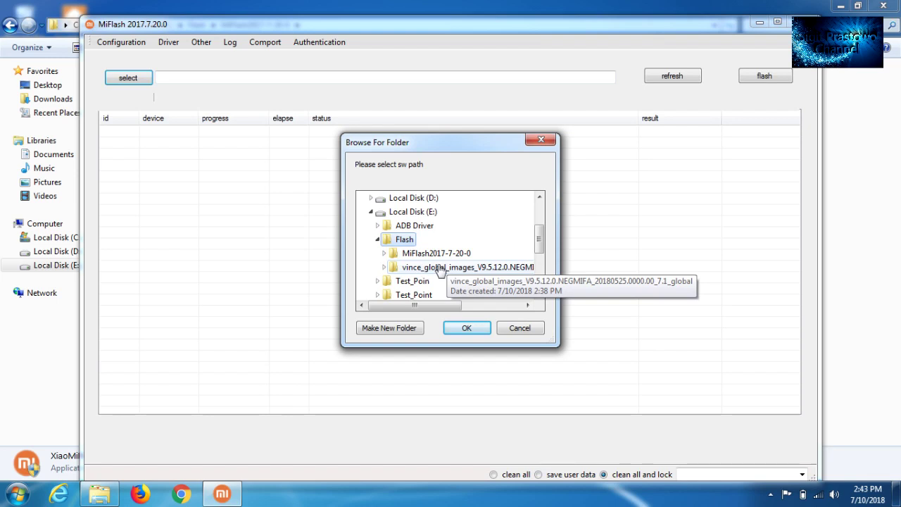
left_click(457, 280)
left_click_drag(442, 306, 419, 305)
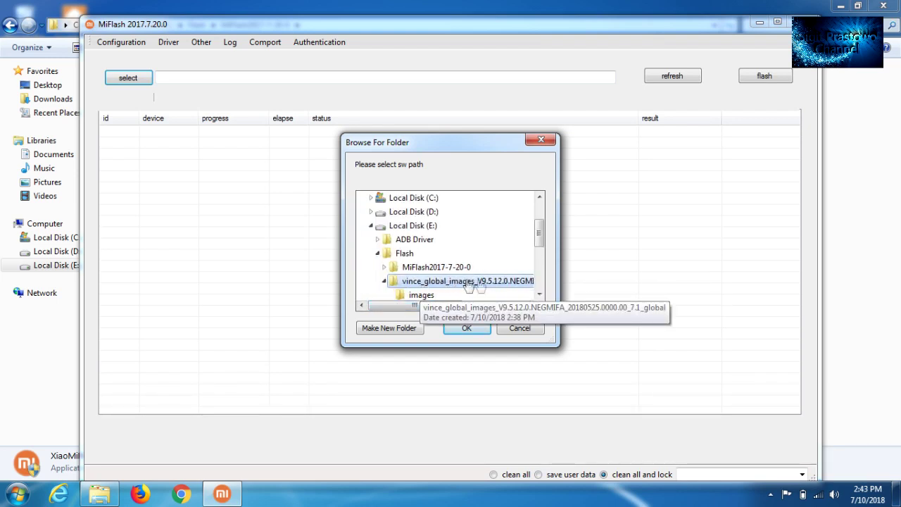
left_click(467, 330)
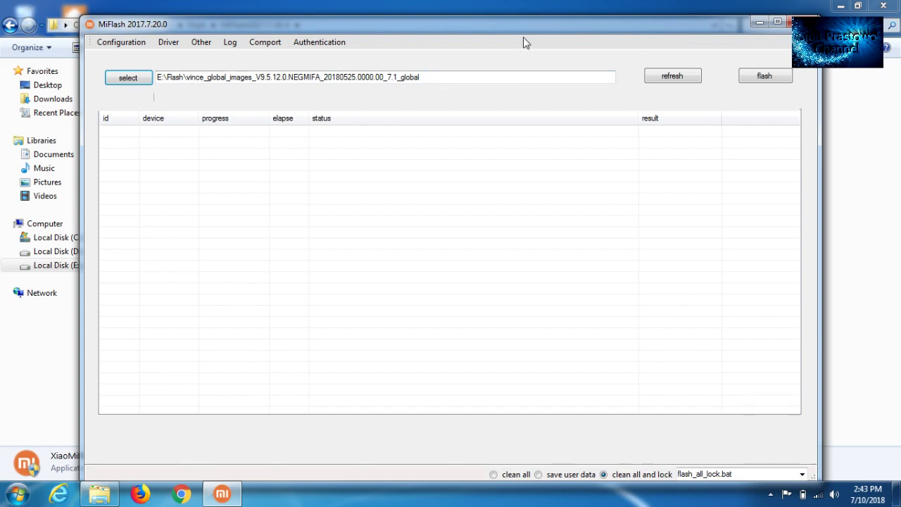
- Refresh the device list and flash the connected phone with the clean all option (flash_all.bat), closing MiFlash once the flash finishes
left_click(674, 79)
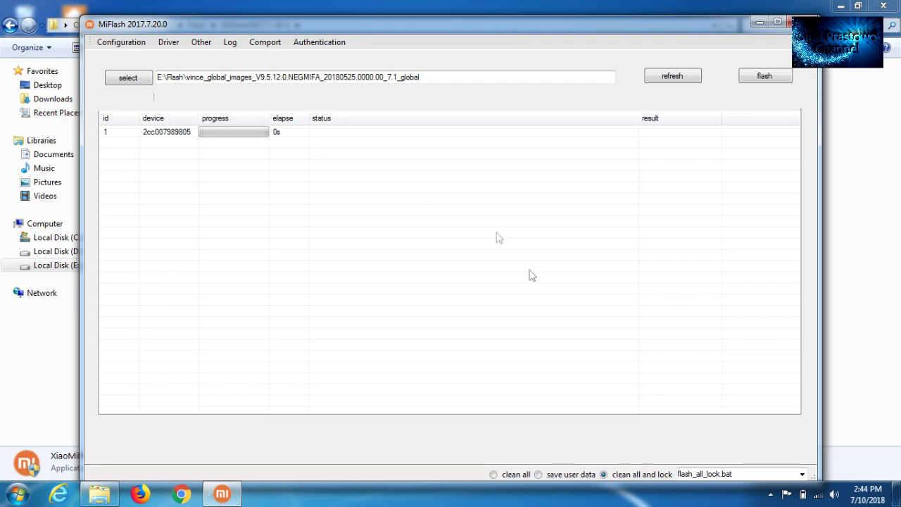
left_click_drag(553, 32, 554, 23)
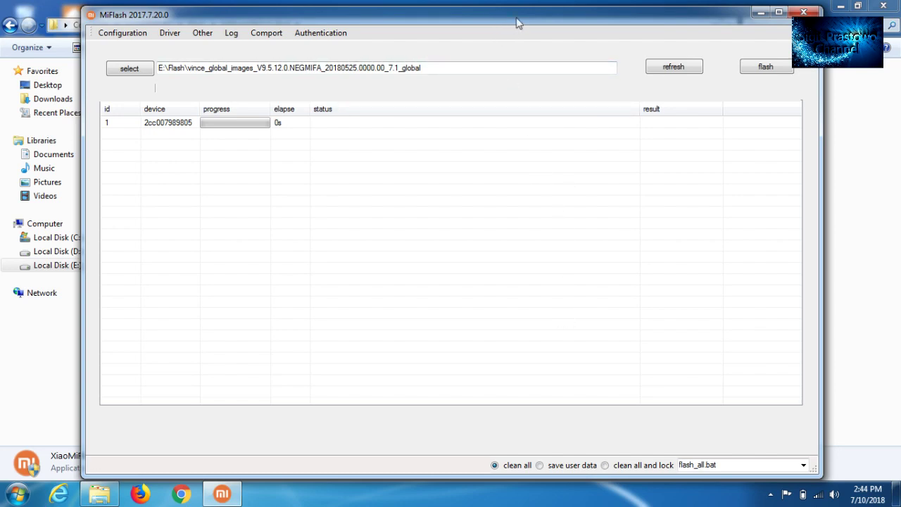
left_click(777, 71)
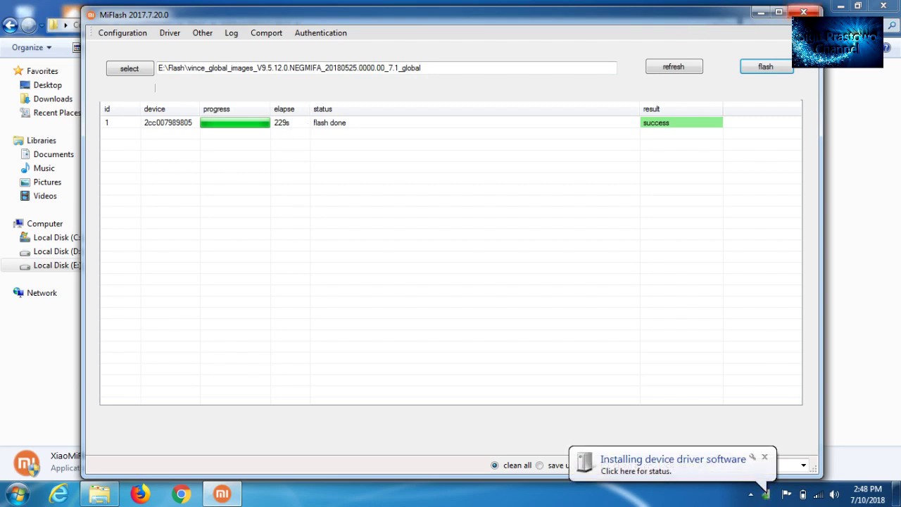
left_click(804, 12)
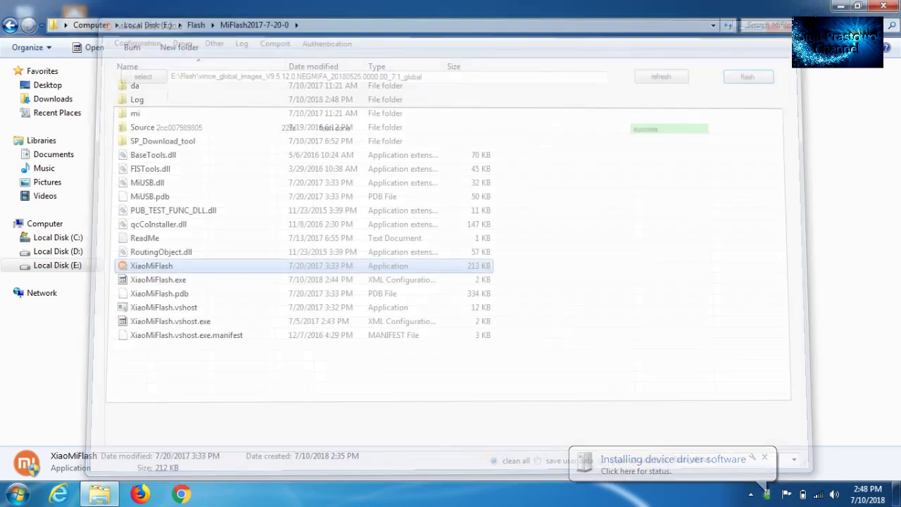